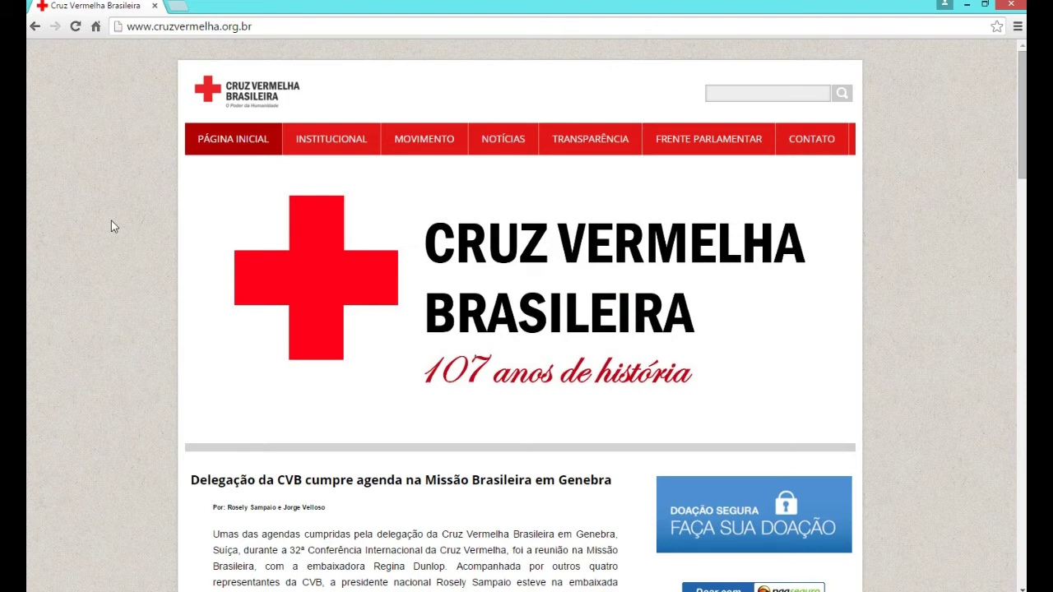
Open the 'Plataforma de aprendizagem' news article and scroll down to its ifrc platform link
click(378, 24)
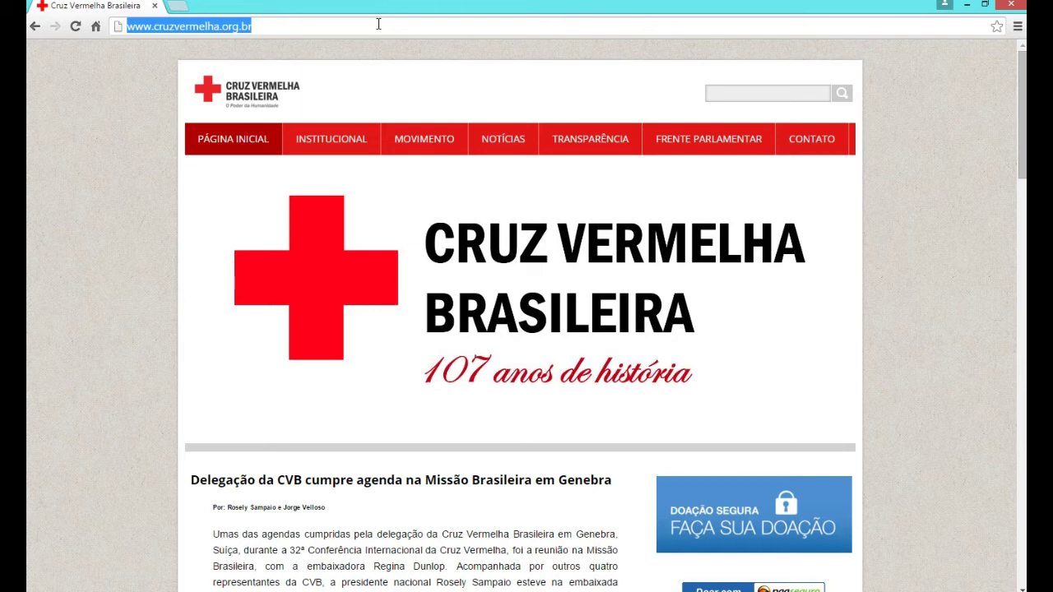
click(950, 344)
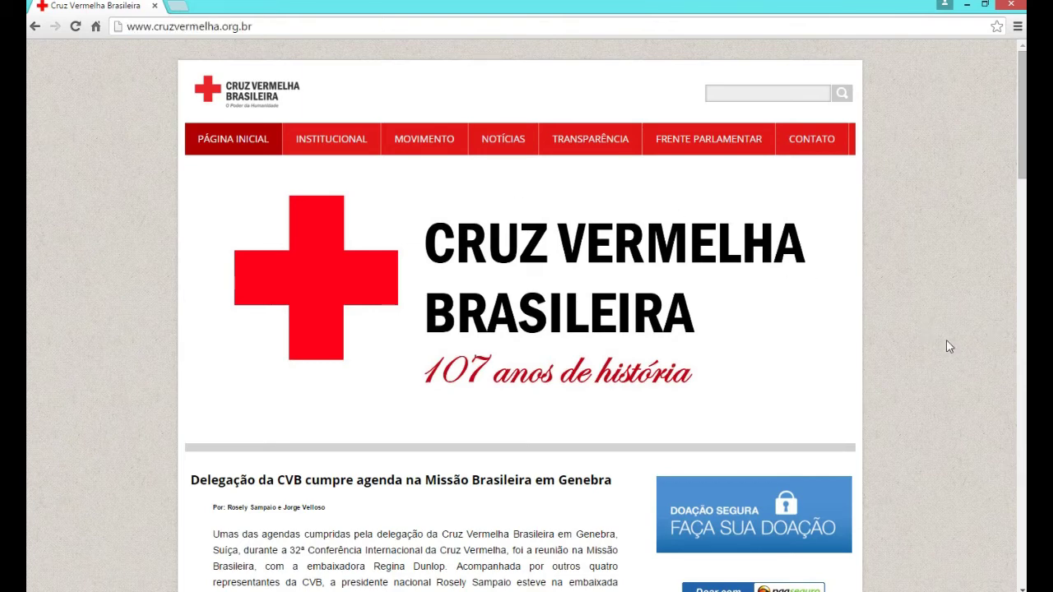
scroll(950, 344, down, 3)
scroll(950, 340, down, 5)
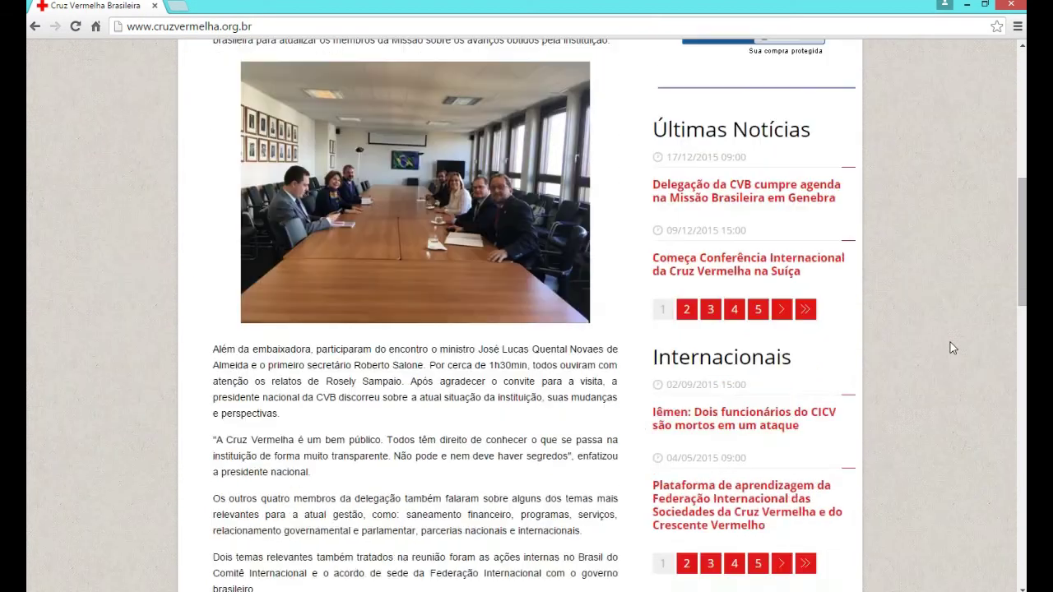
scroll(950, 342, down, 2)
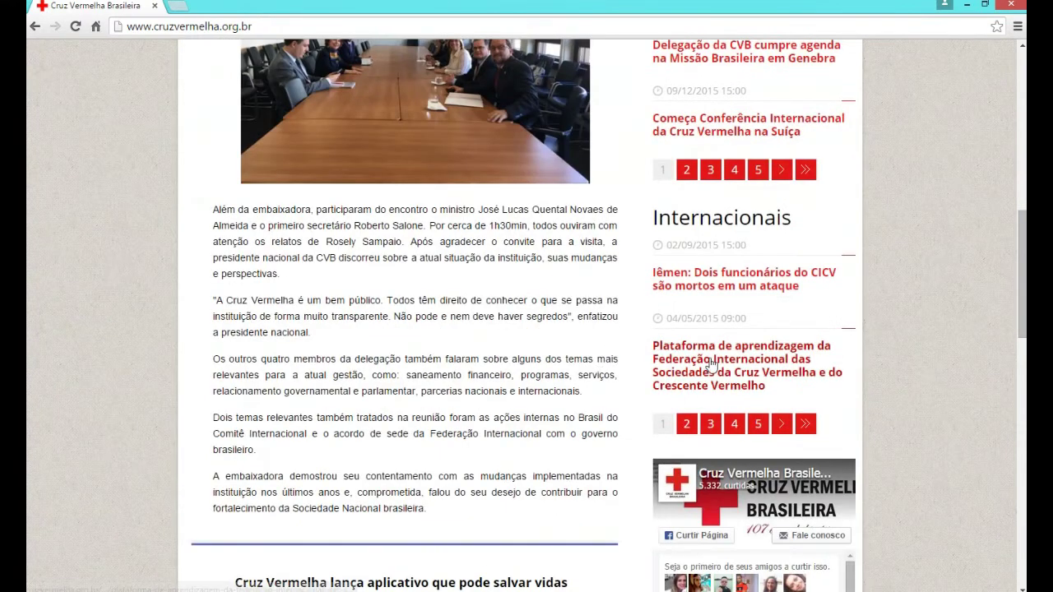
click(712, 364)
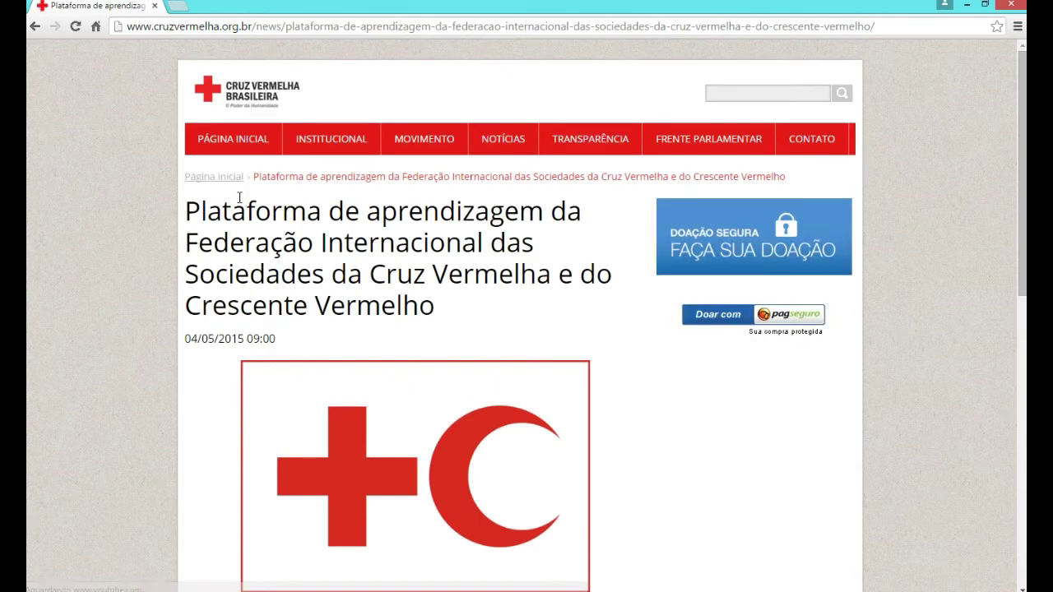
scroll(247, 246, down, 3)
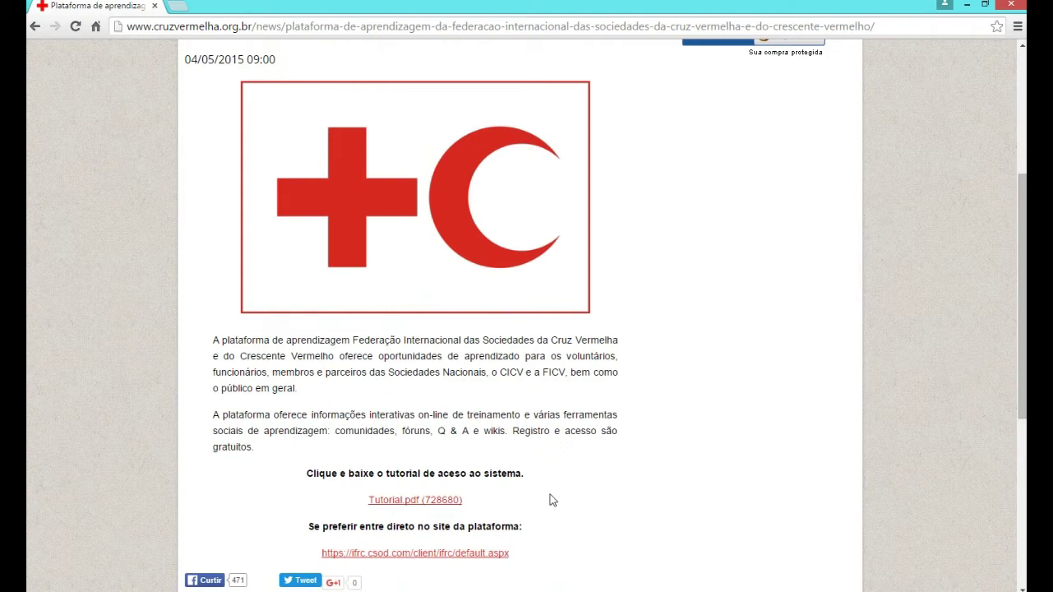
scroll(551, 500, down, 1)
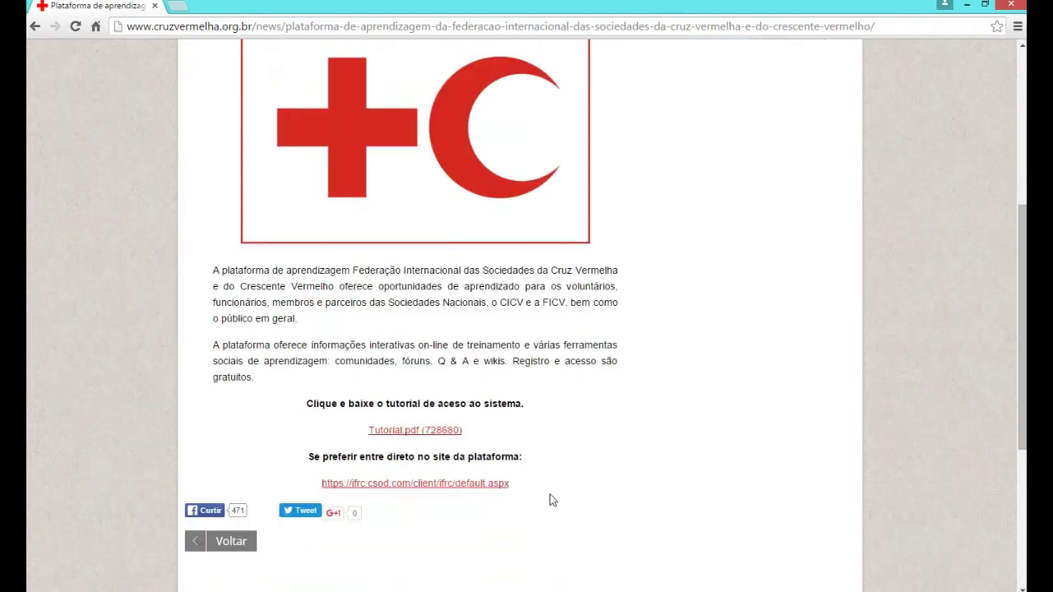
Follow the ifrc.csod.com link and choose 'registre-se' on the login page
click(436, 482)
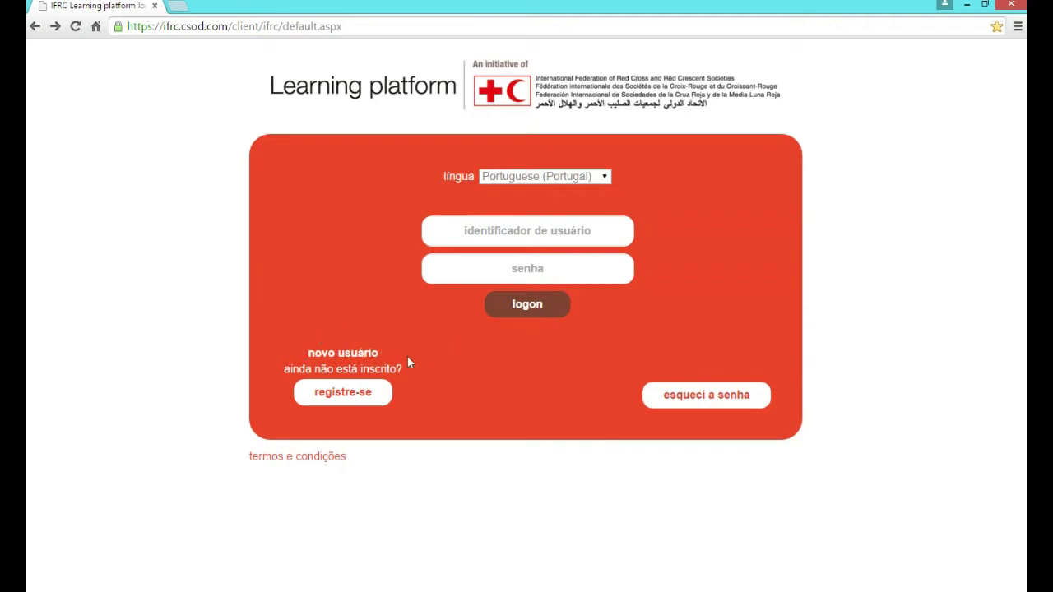
click(349, 395)
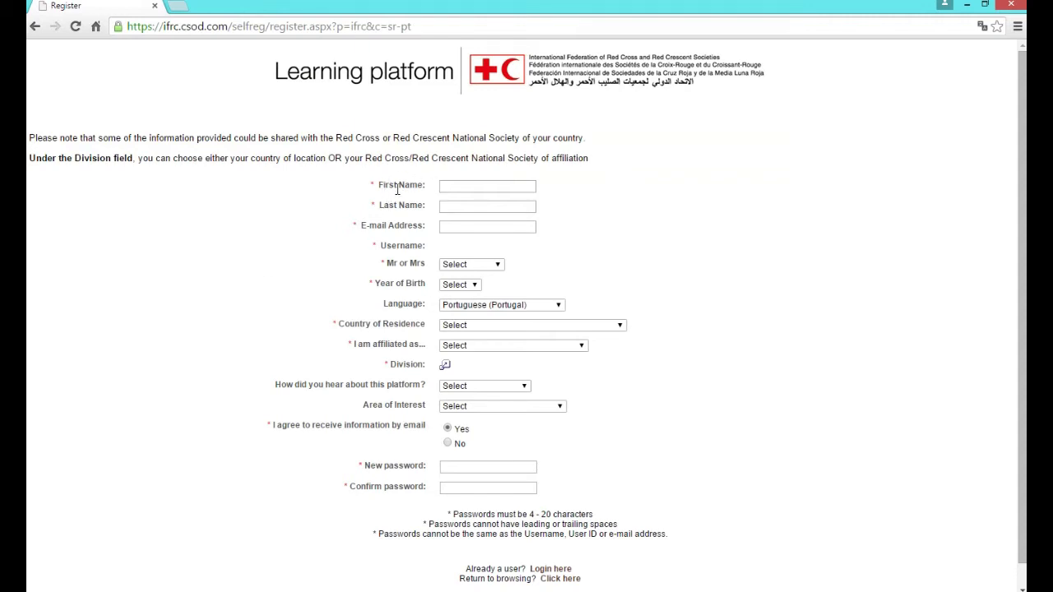
Enter the user's first name, last name (fixing a typo) and e-mail address
click(467, 186)
key(Tab)
text(es)
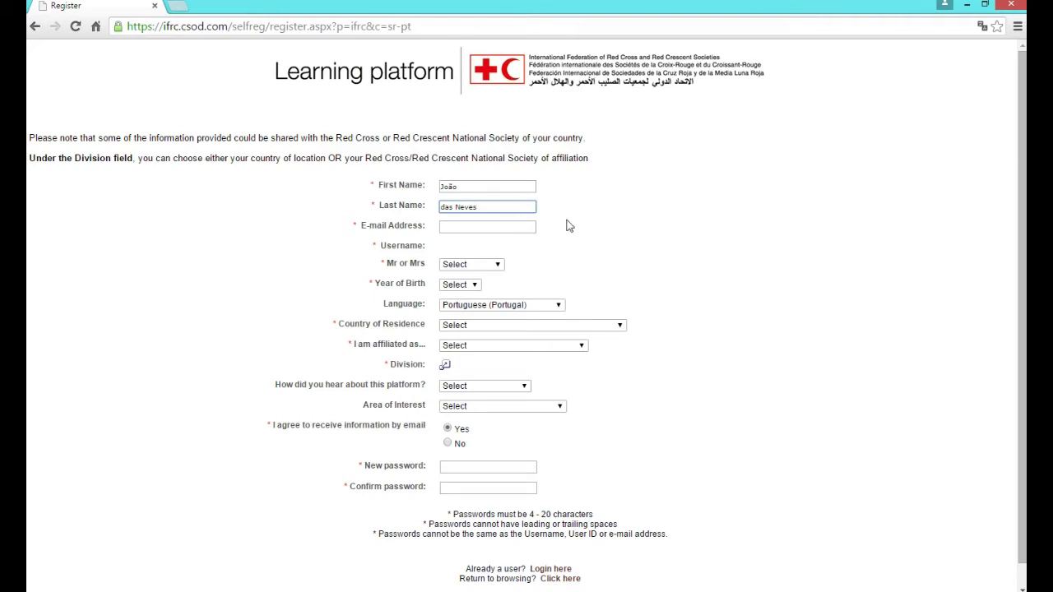
click(528, 226)
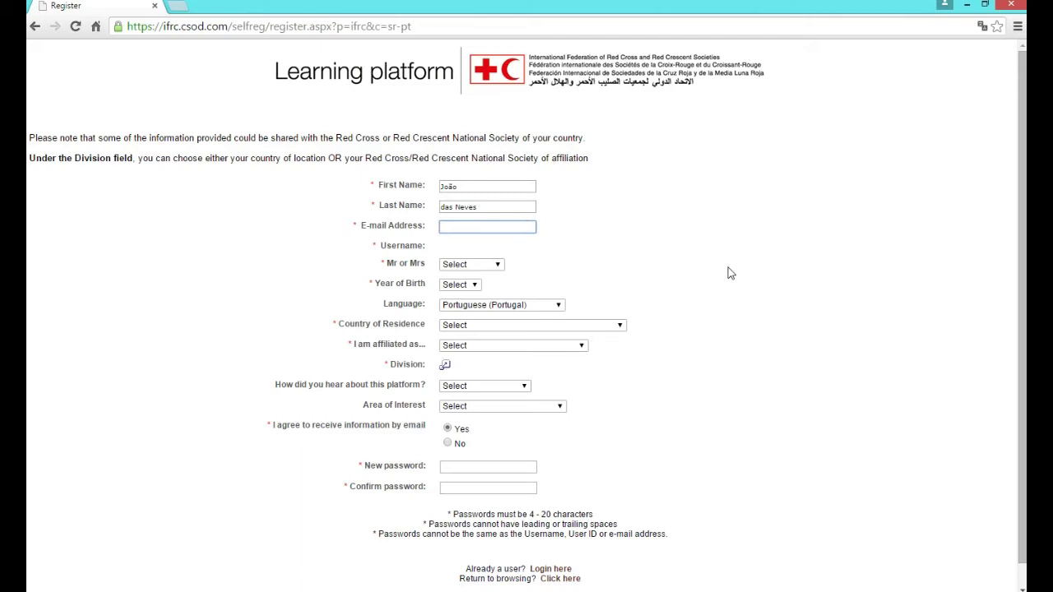
click(491, 268)
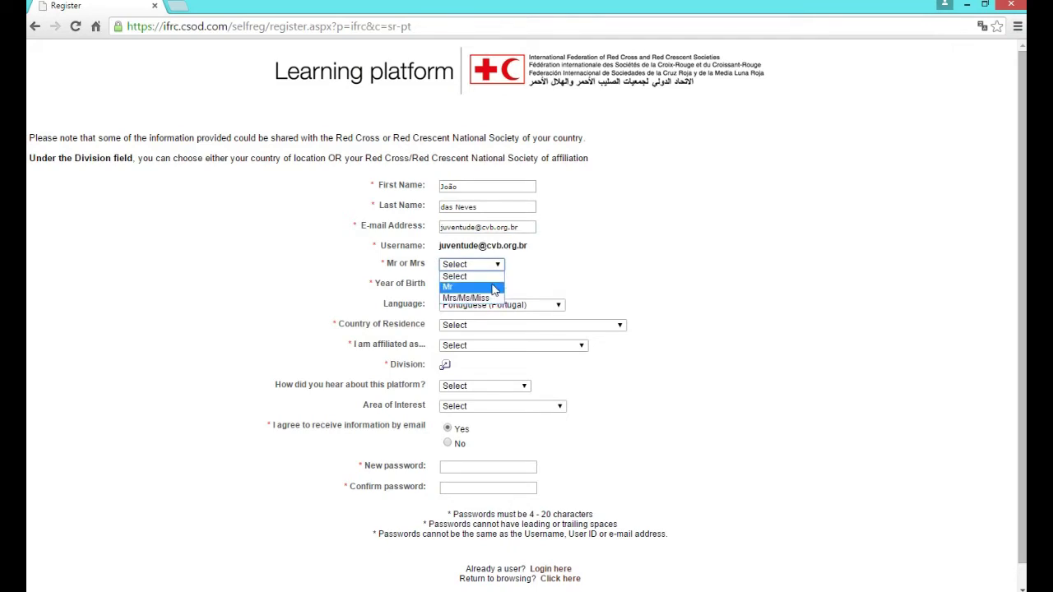
Set the title to Mr and the birth year to 1991
click(494, 292)
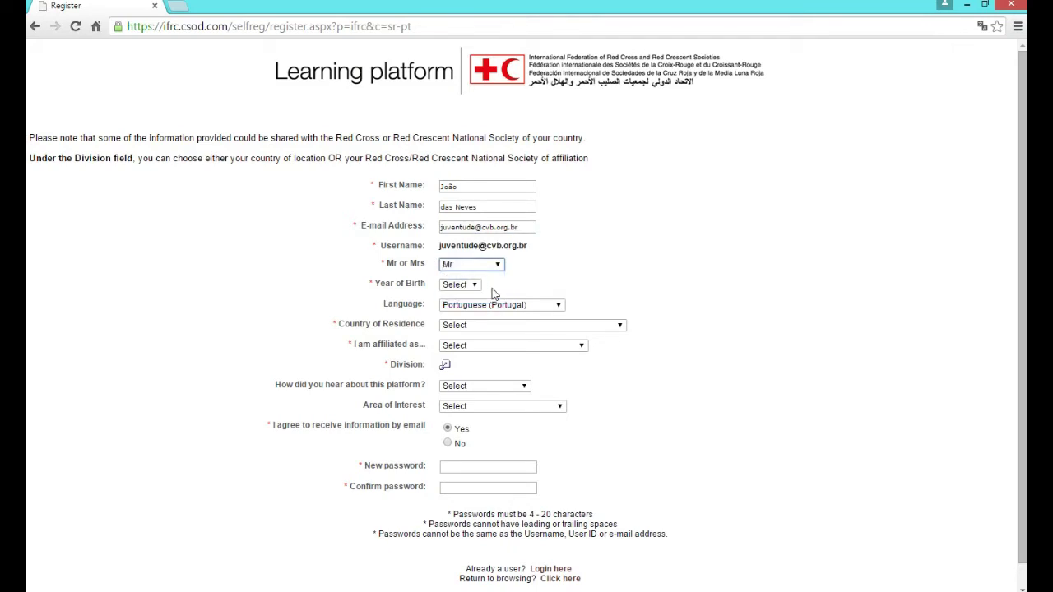
click(459, 285)
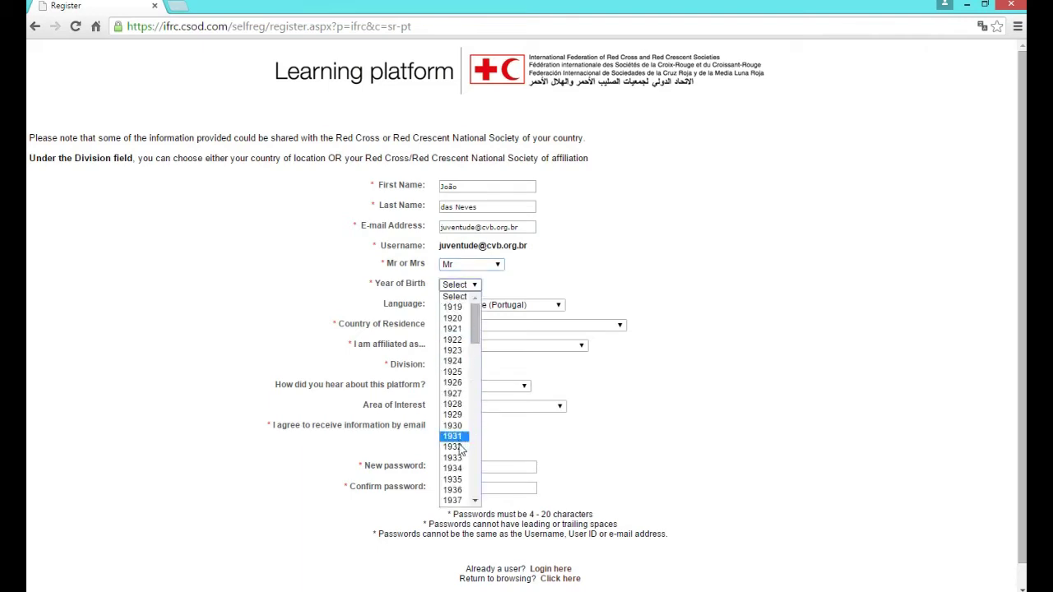
scroll(461, 448, down, 5)
scroll(461, 448, down, 8)
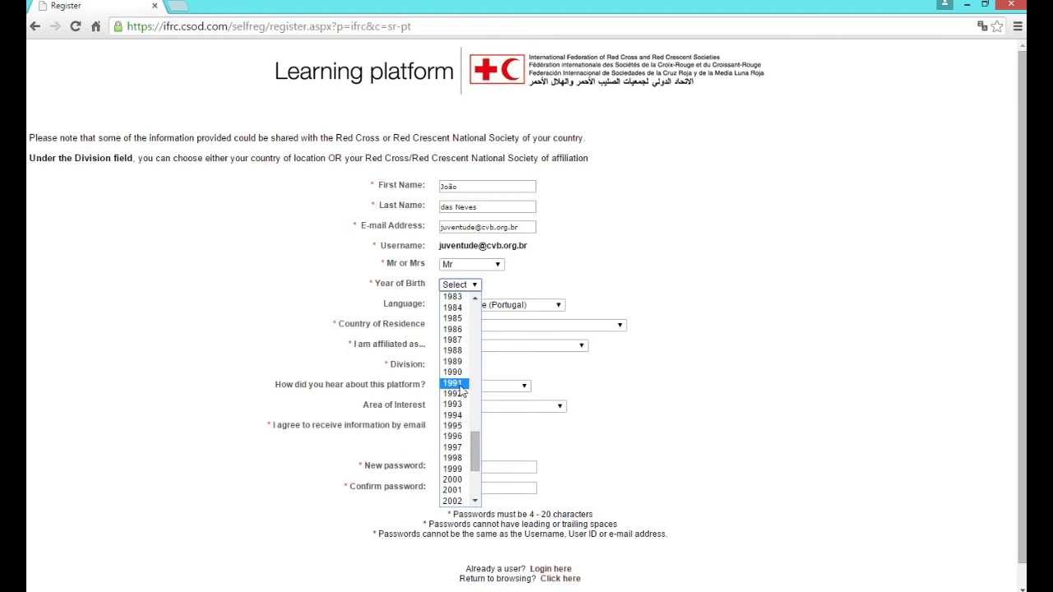
click(460, 384)
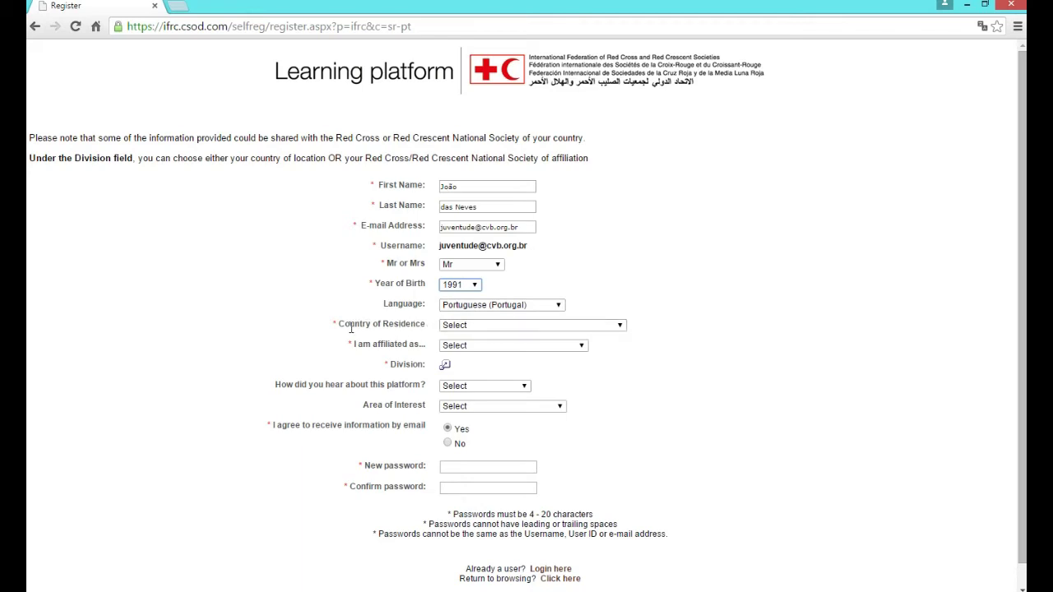
Set country of residence to Brazil - BR and affiliation to Volunteer RC/RC National Society
click(490, 327)
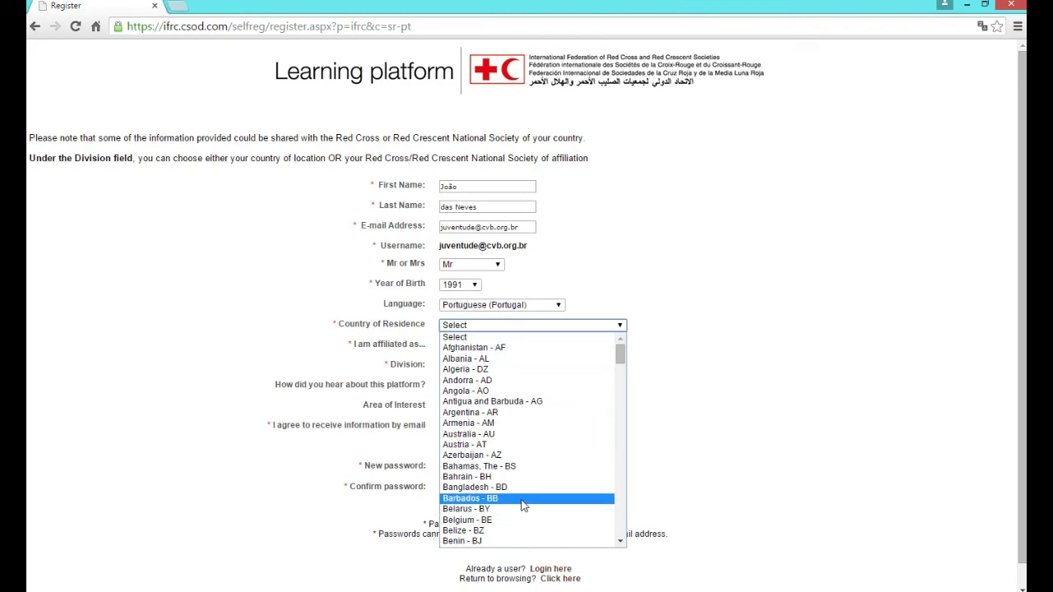
scroll(523, 511, down, 4)
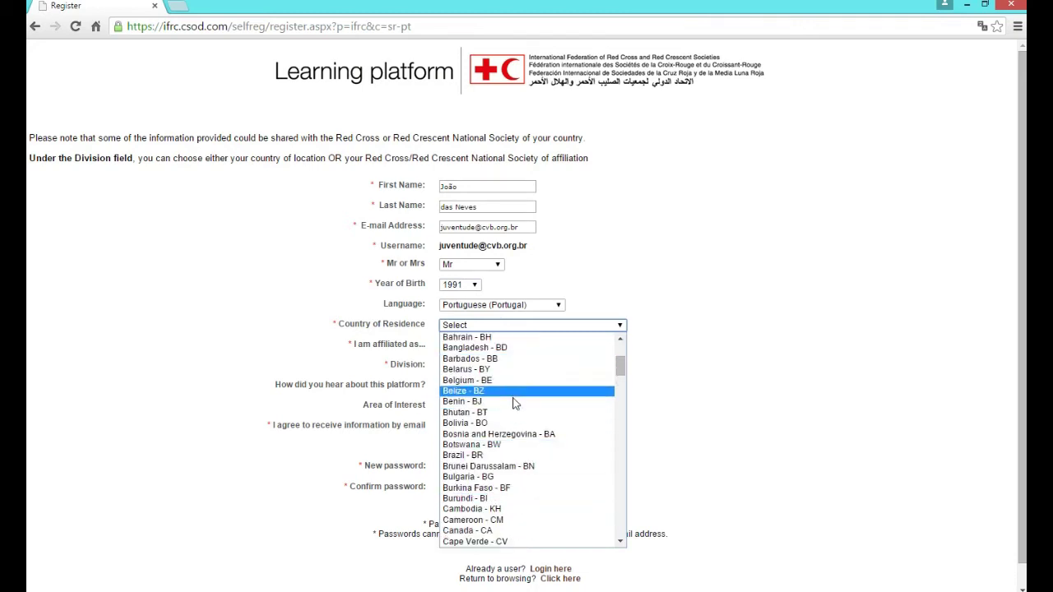
click(511, 457)
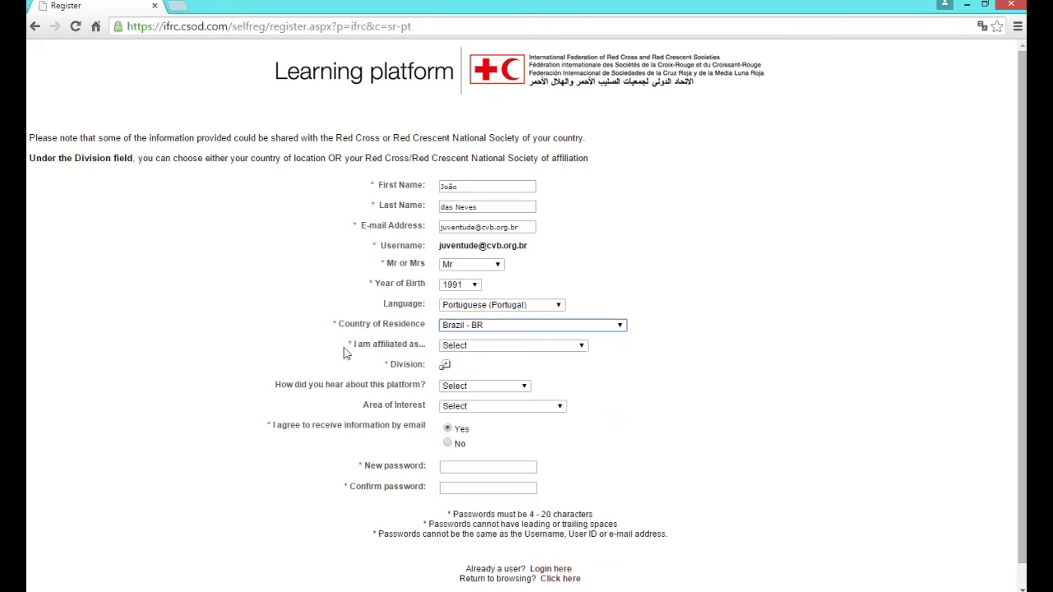
click(456, 349)
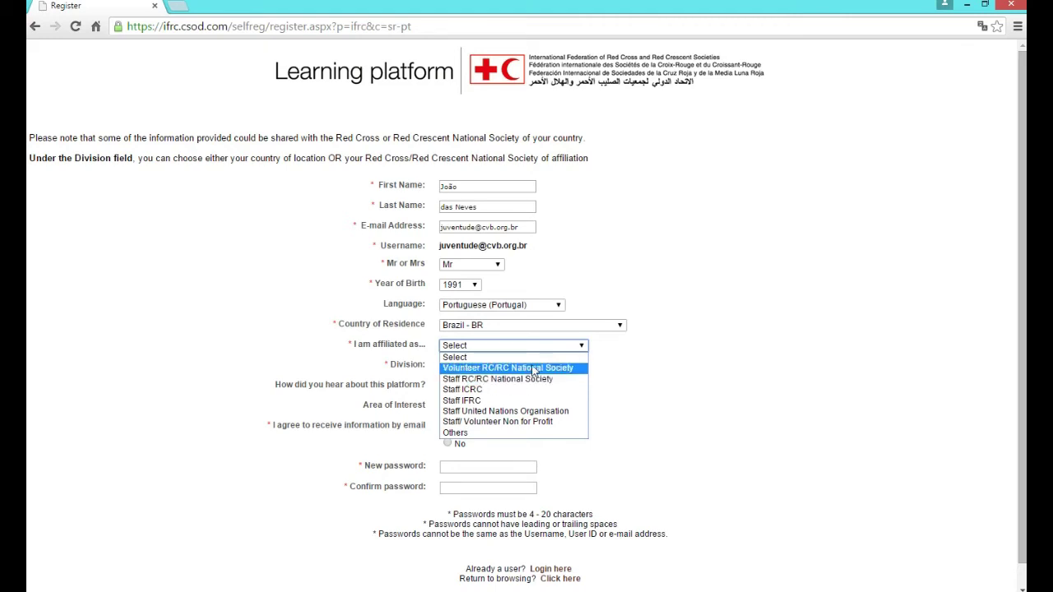
click(531, 368)
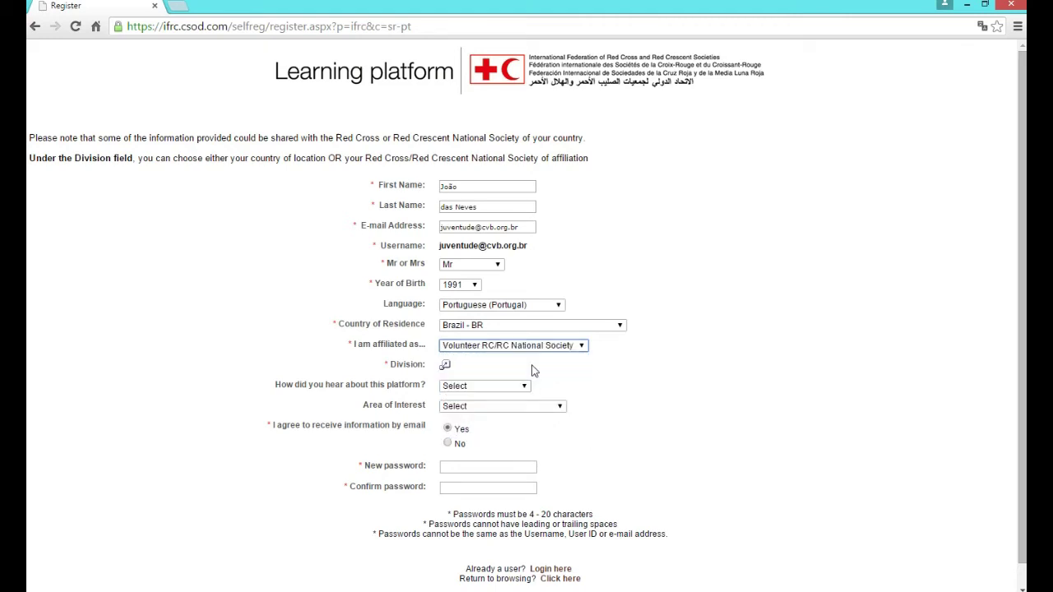
Search divisions for 'Bra' and select Brazil as the division
click(450, 367)
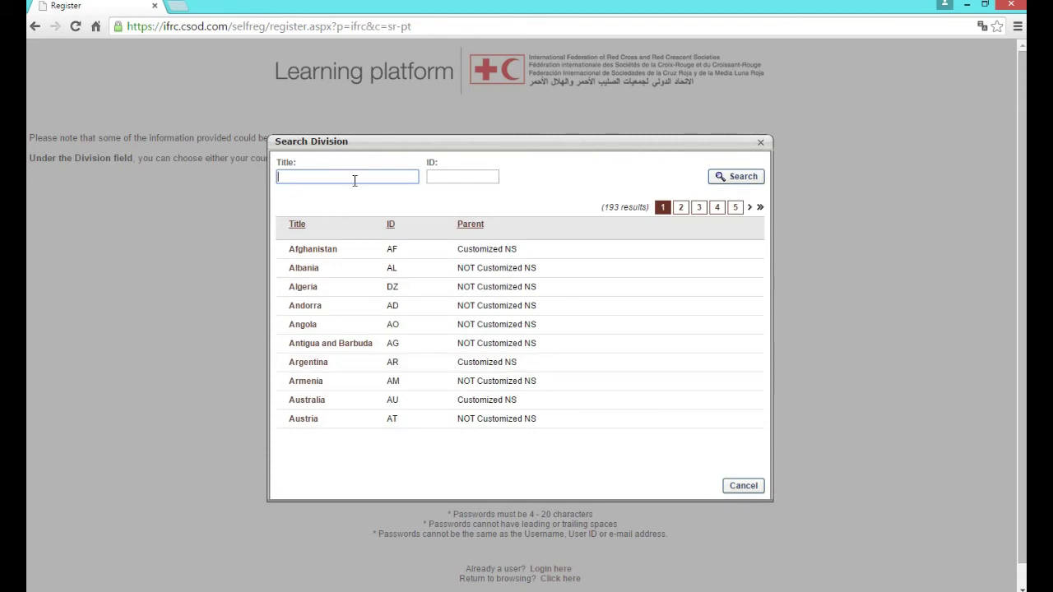
text(Bra)
click(743, 177)
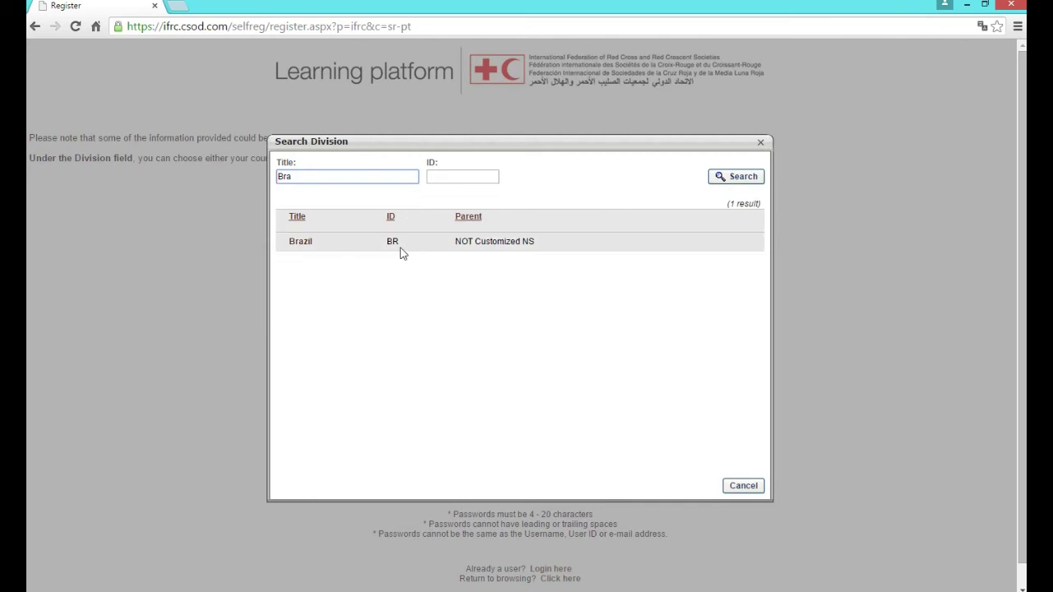
click(301, 244)
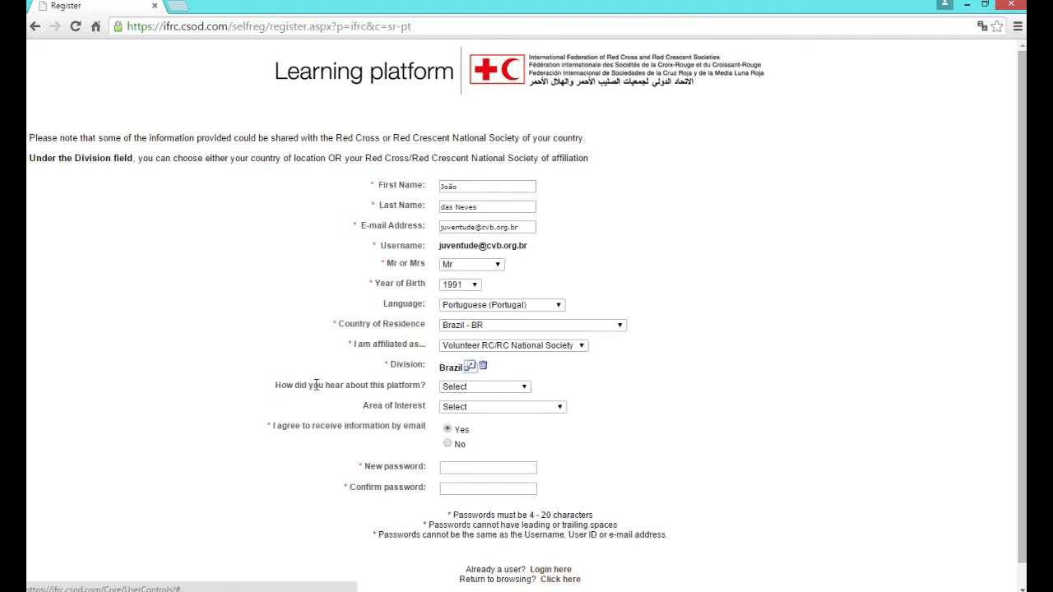
Choose Web advertisement as the referral source and Volunteer Development as area of interest
click(488, 393)
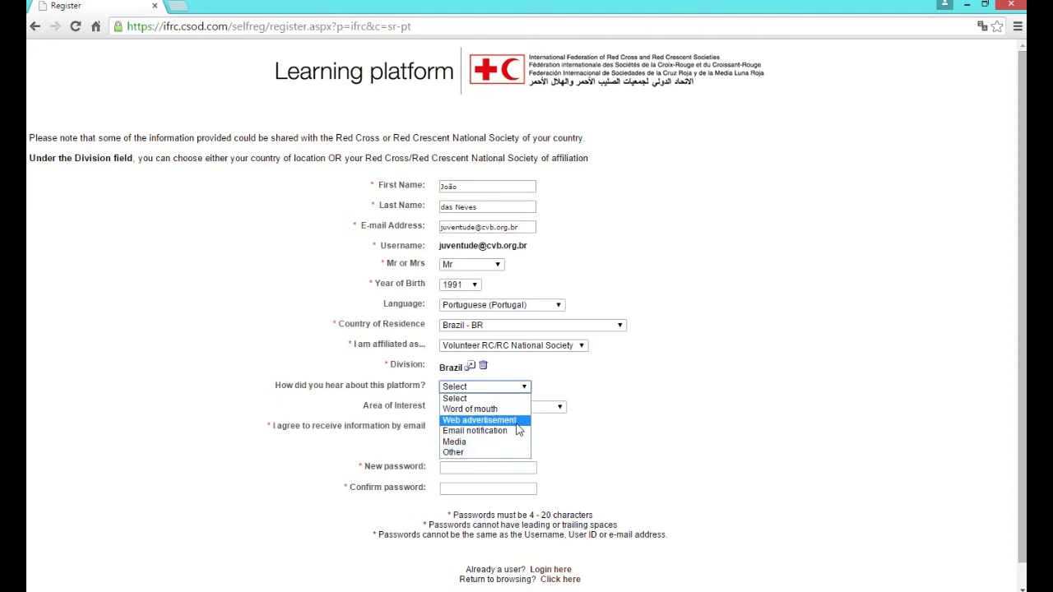
click(516, 421)
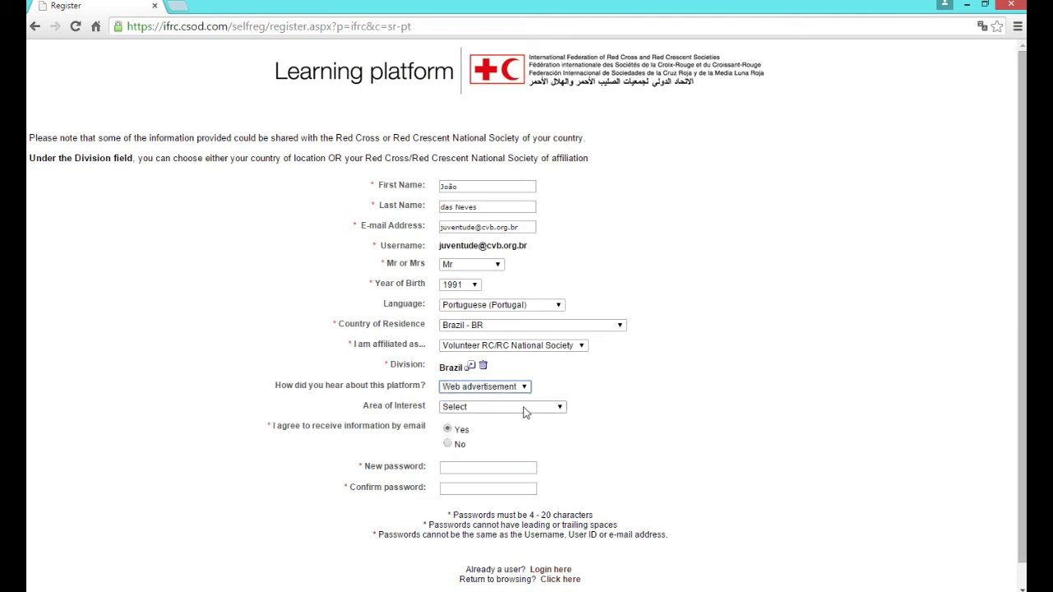
click(524, 406)
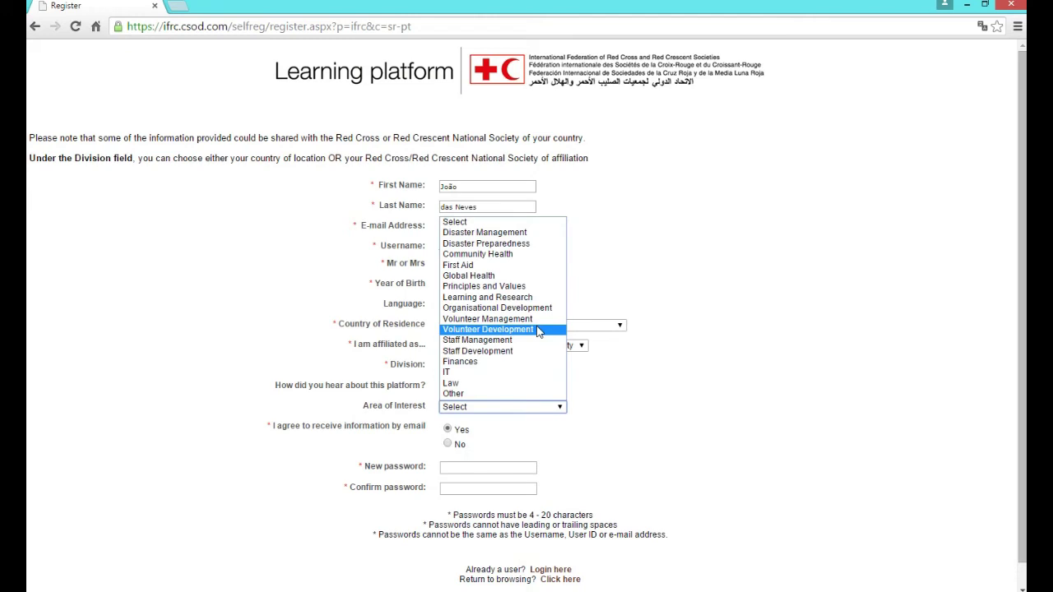
click(539, 330)
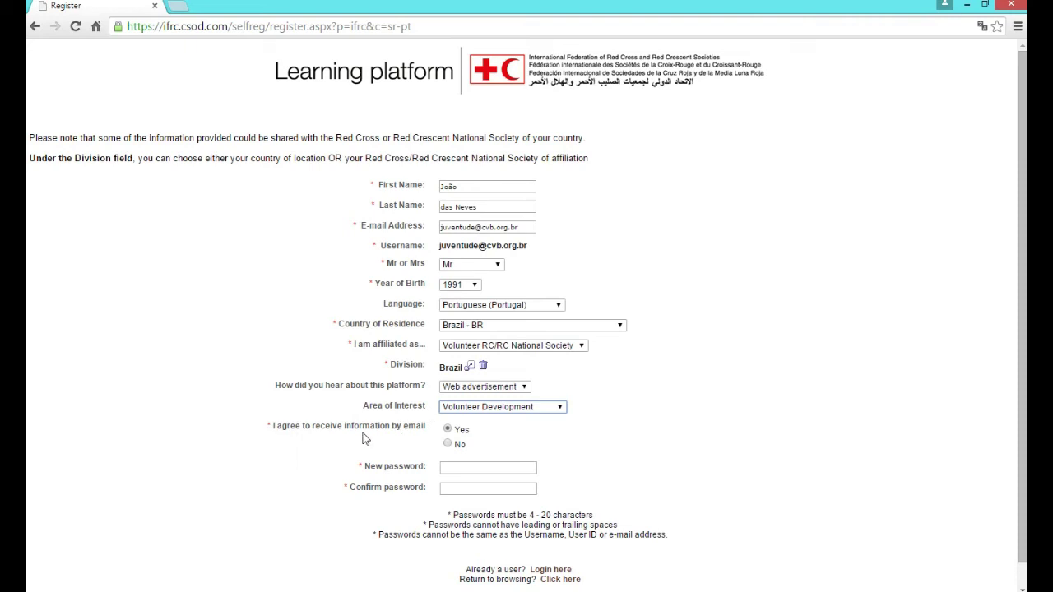
Enter the account password and confirm it in the second field
click(448, 471)
text(••••)
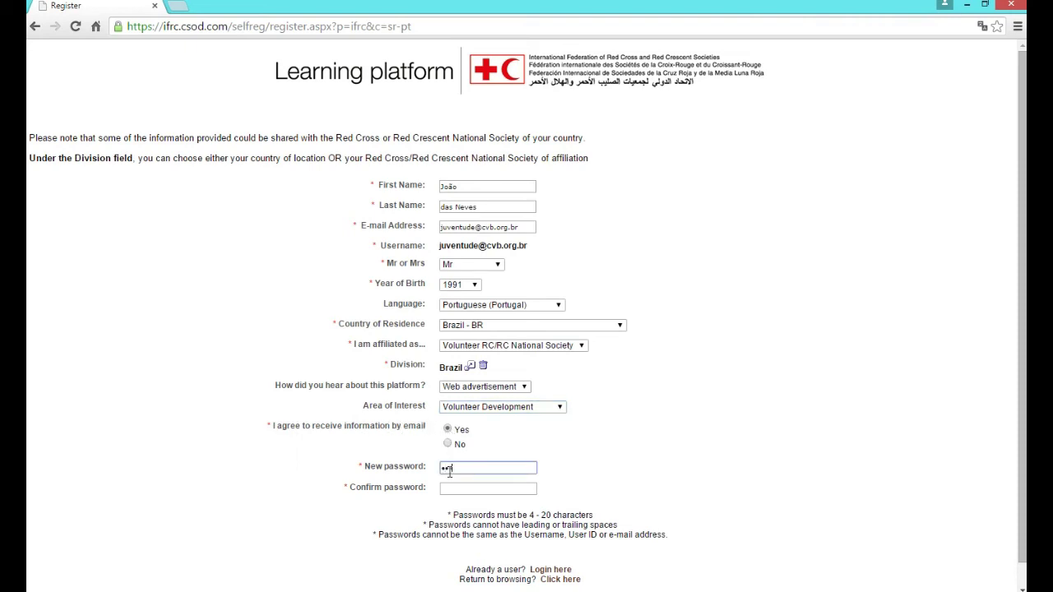
key(Tab)
text(•••••)
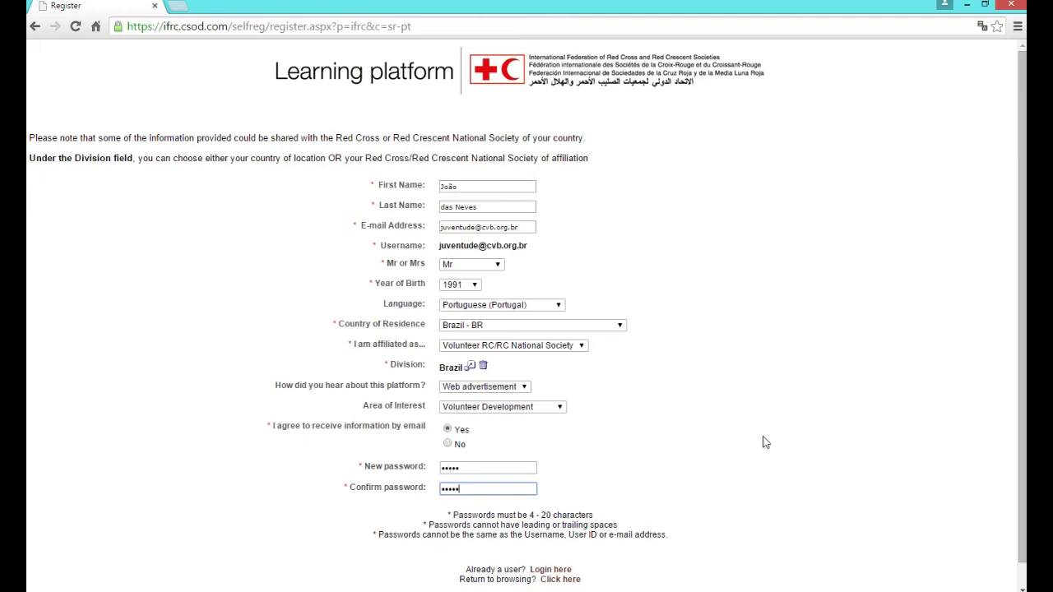
scroll(765, 442, down, 1)
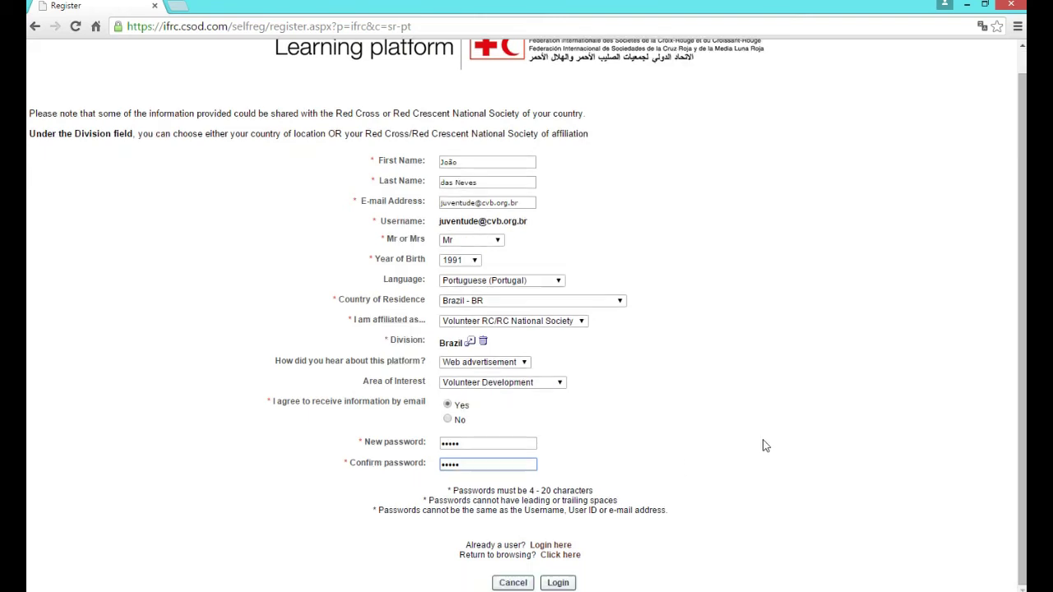
Submit the registration with Login, then open 'other languages' under Pesquisar Formação
click(559, 582)
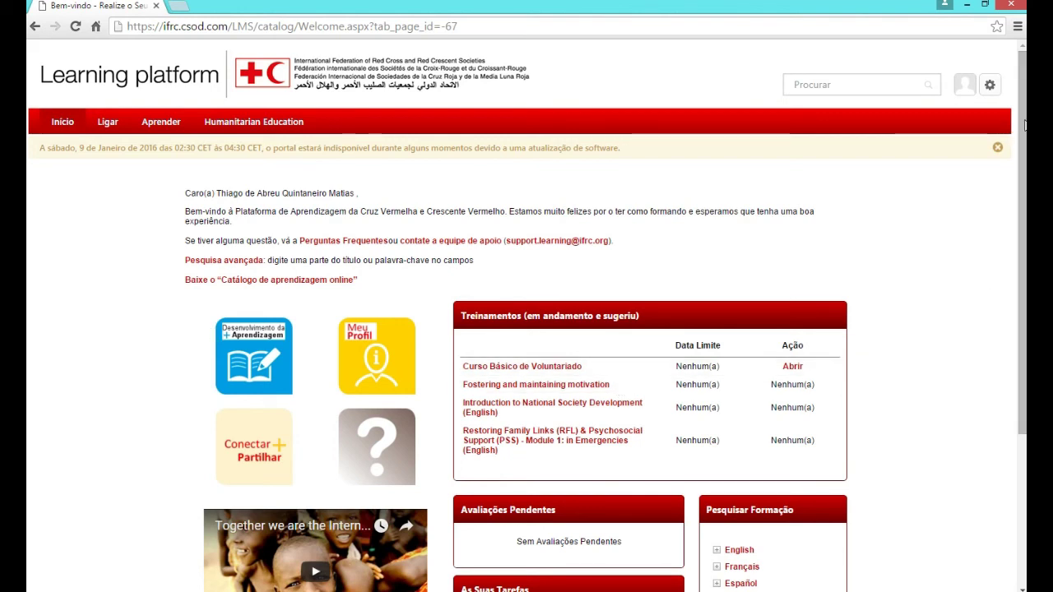
drag(1024, 125, 1024, 233)
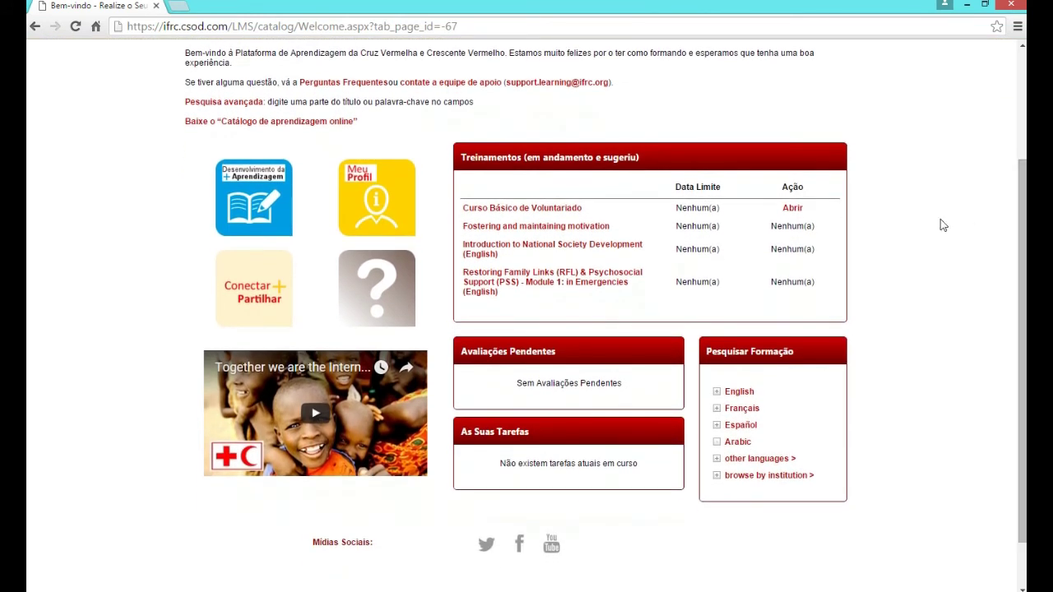
click(782, 466)
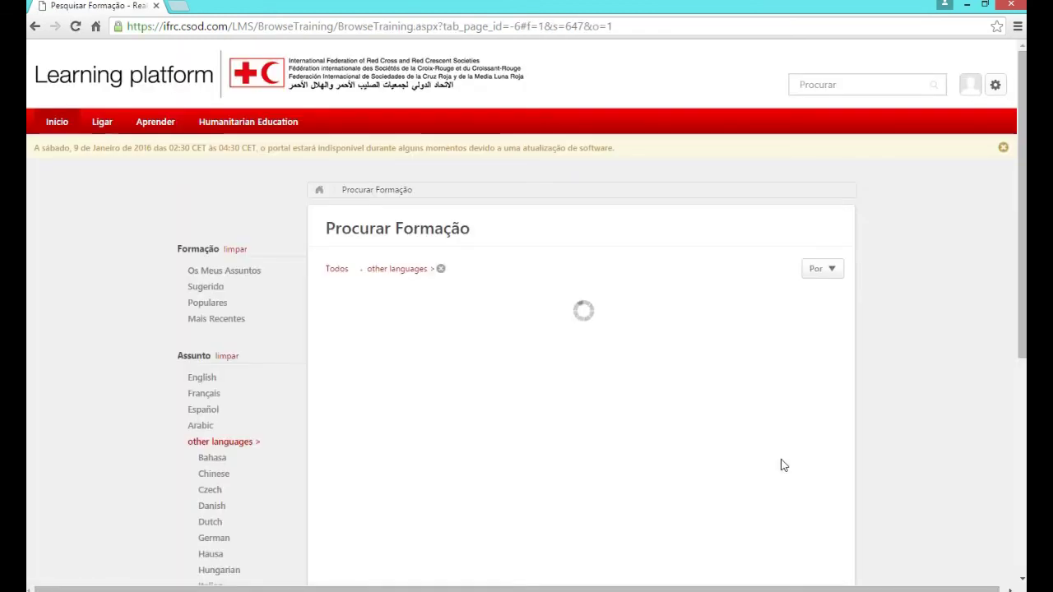
Filter the Procurar Formação results to Portuguese in the Assunto sidebar, showing 37 courses
click(996, 85)
drag(1022, 79, 1024, 123)
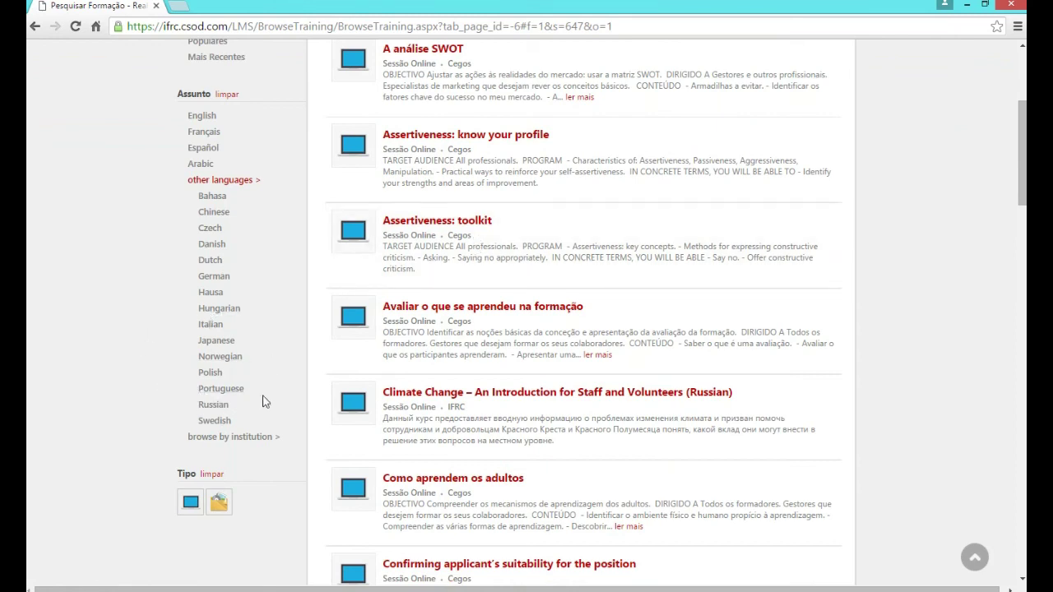
click(218, 392)
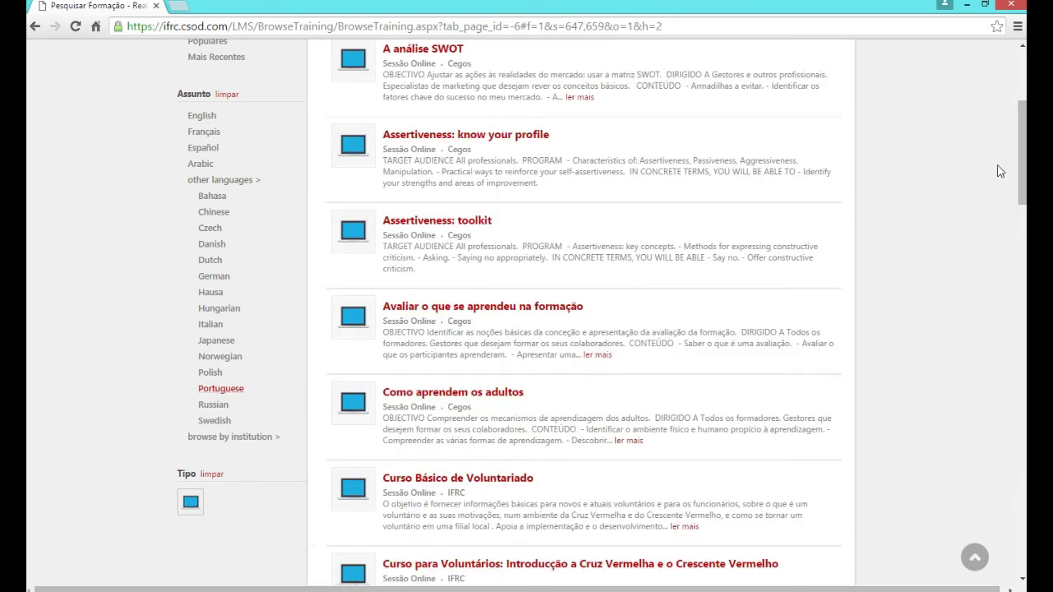
drag(1020, 157, 1025, 133)
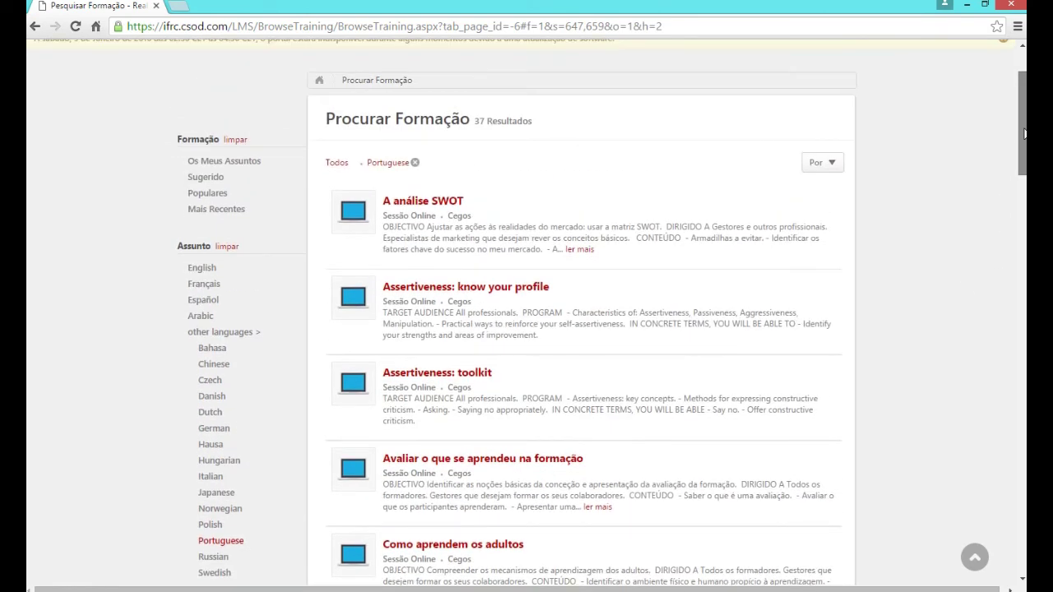
drag(1024, 133, 1024, 192)
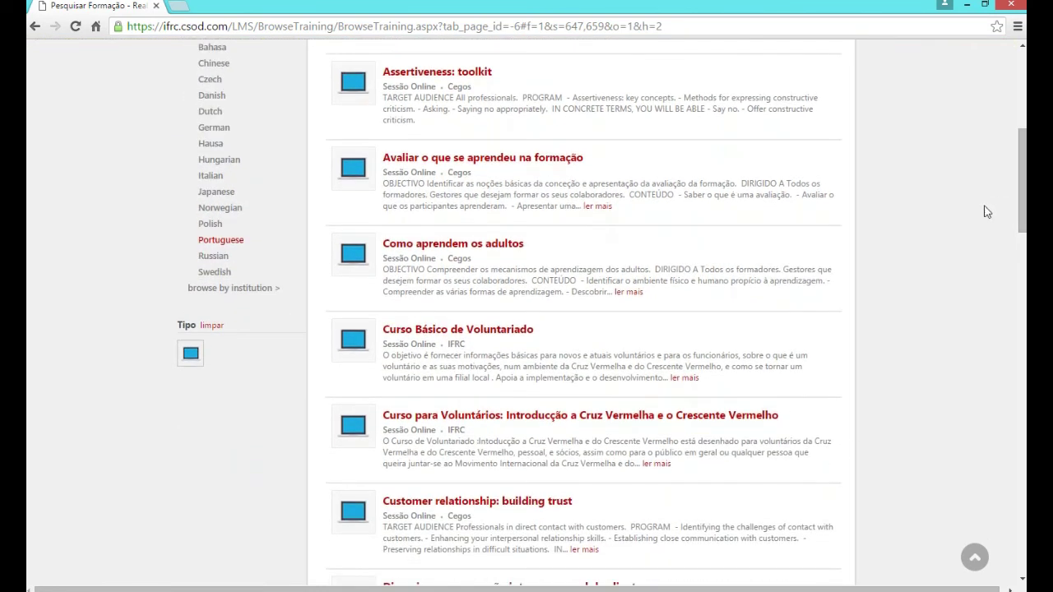
scroll(782, 207, down, 1)
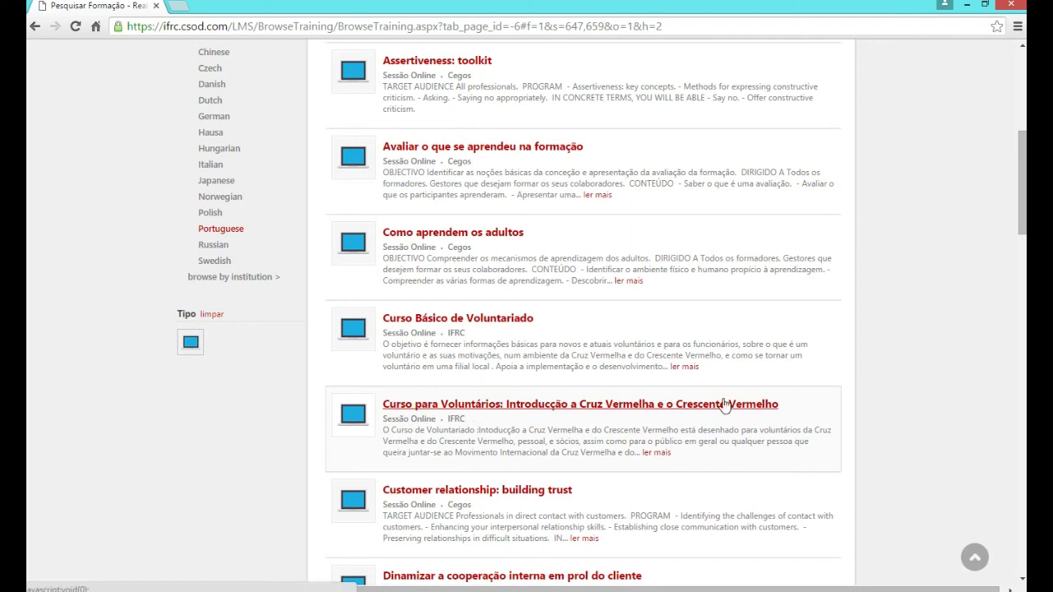
Open the 1-hour 'Curso para Voluntários: Introducção a Cruz Vermelha' details page
click(467, 409)
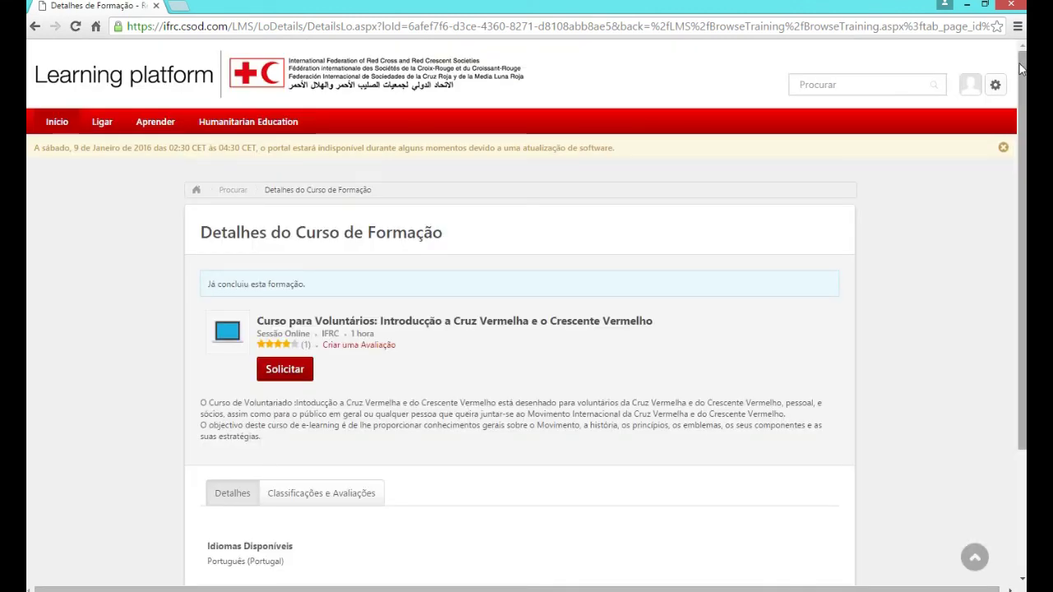
scroll(1020, 69, down, 1)
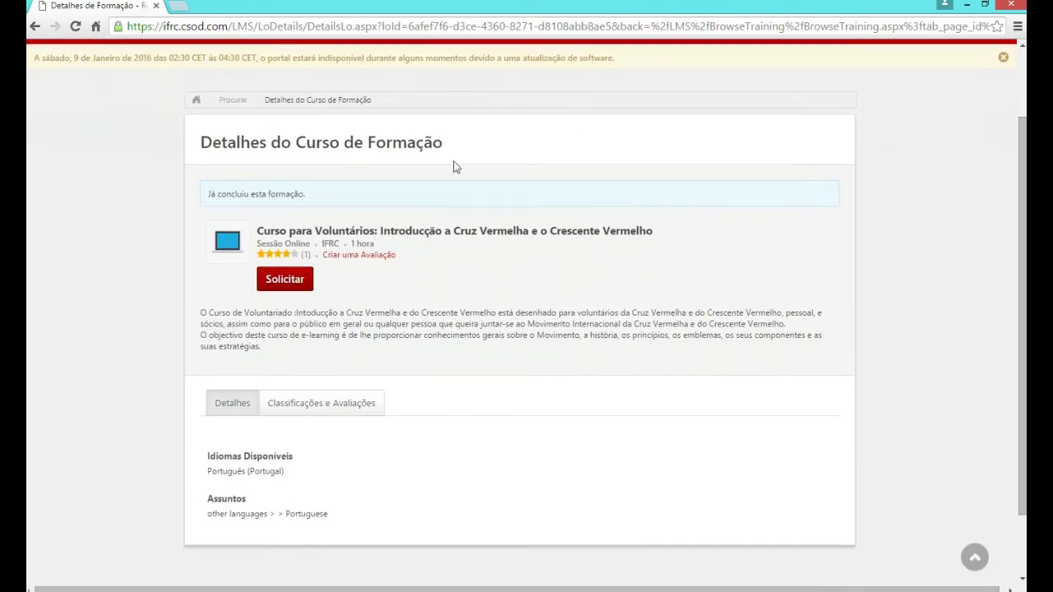